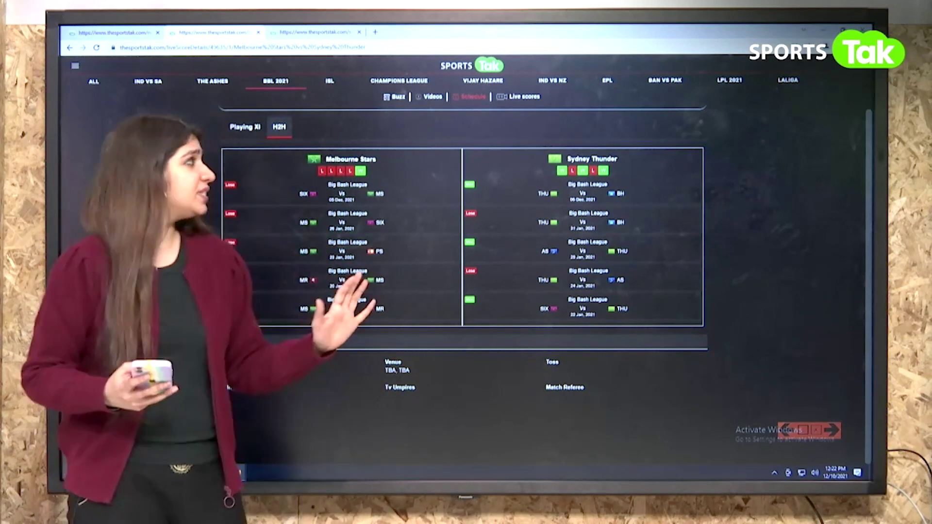
scroll(466, 240, "up", 1)
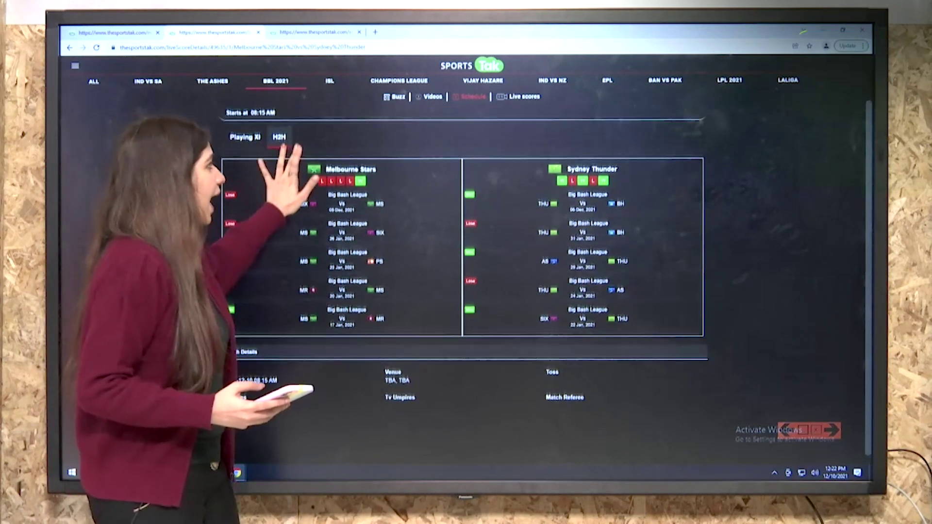
scroll(466, 240, "up", 3)
scroll(466, 240, "down", 3)
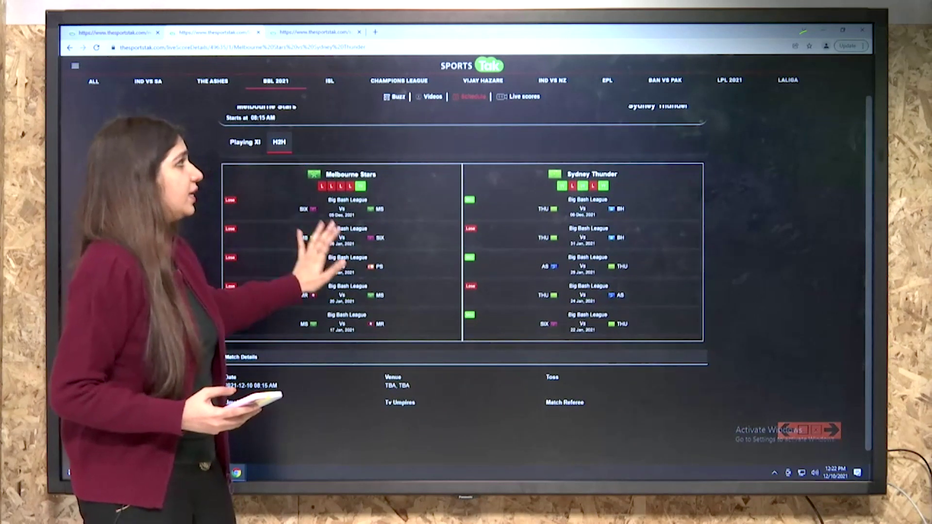
scroll(466, 241, "down", 1)
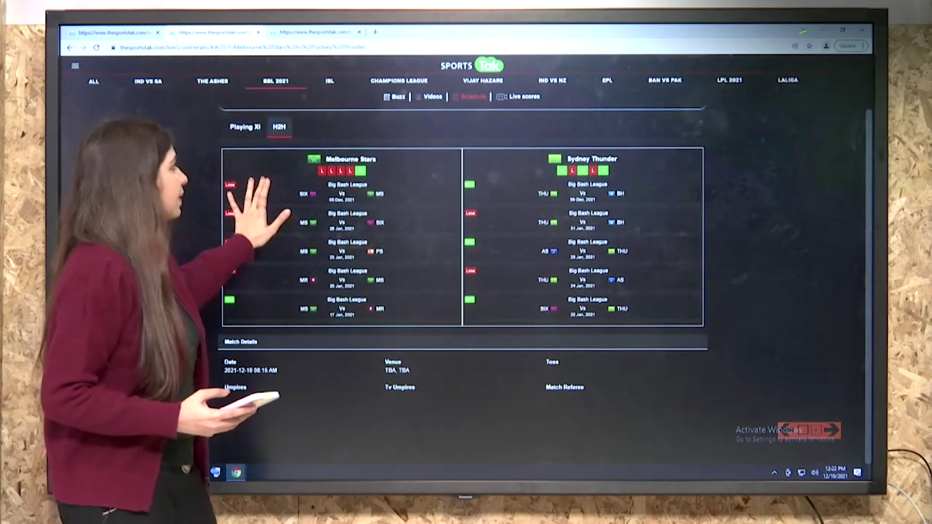
scroll(466, 240, "up", 2)
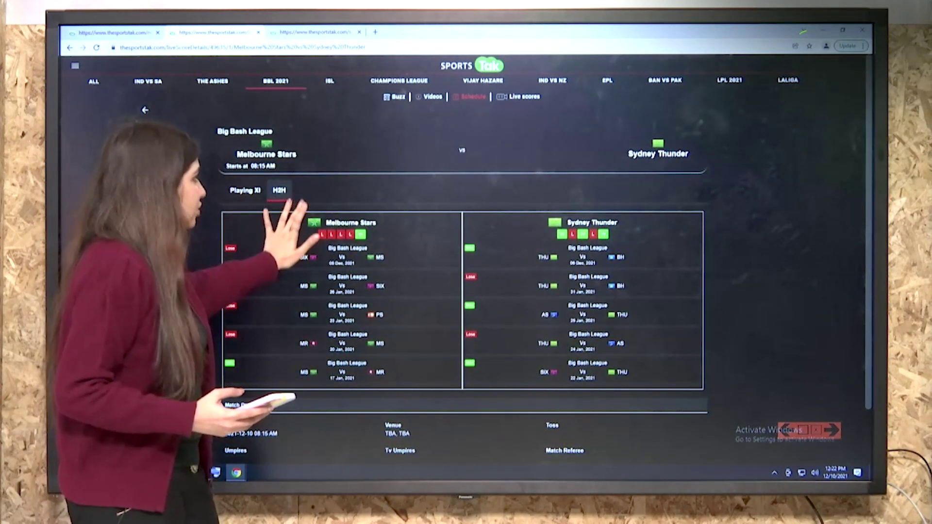
scroll(466, 240, "down", 2)
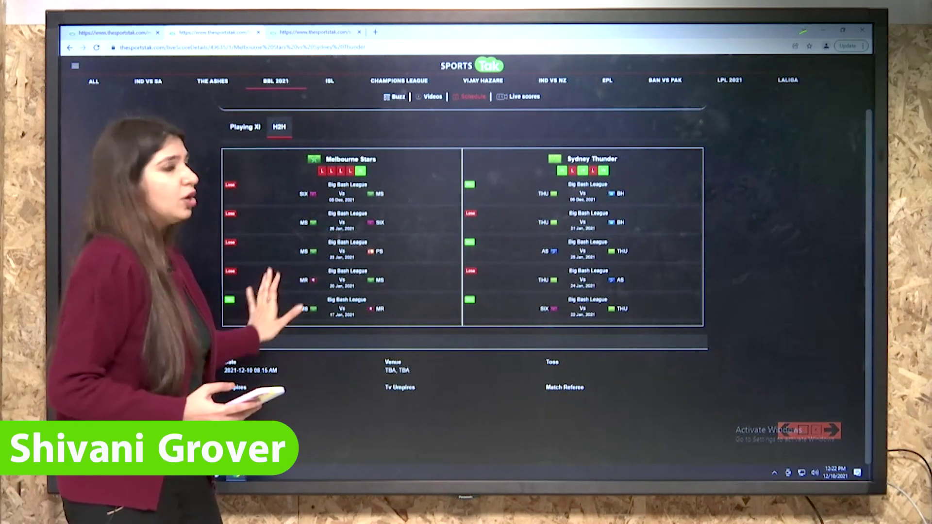